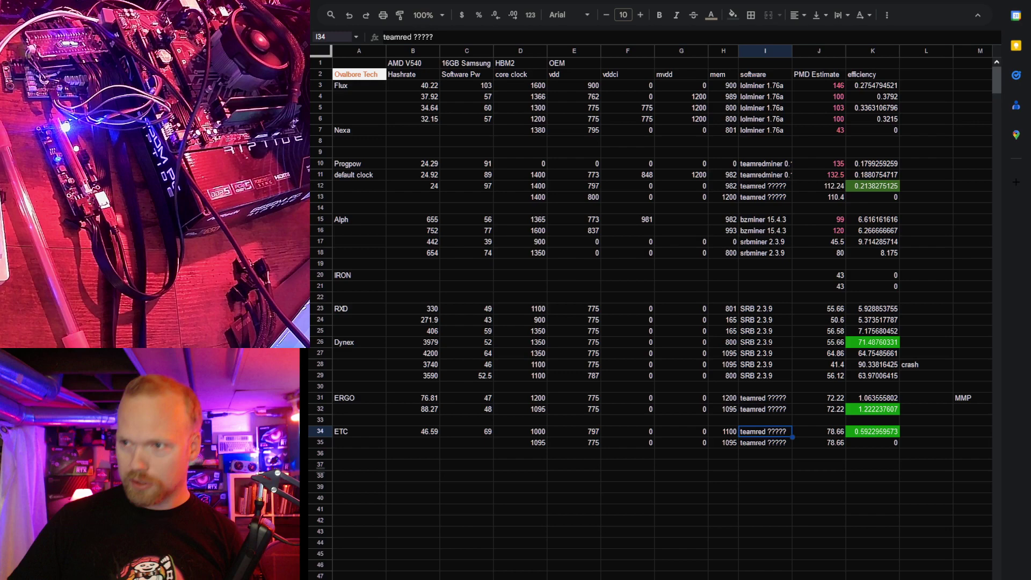
{"action": "left_click", "coordinate": [884, 524]}
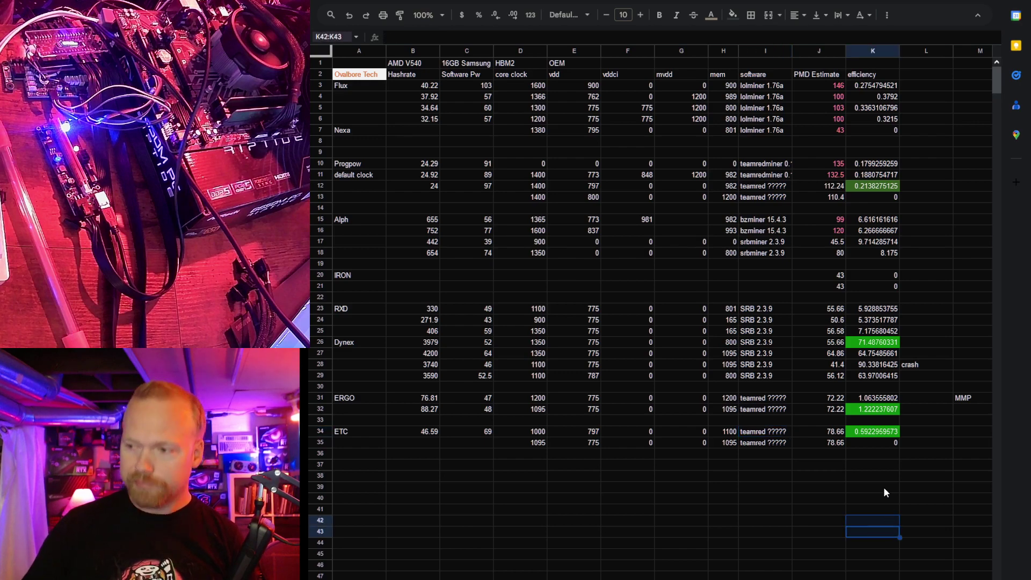
{"action": "left_click", "coordinate": [898, 453]}
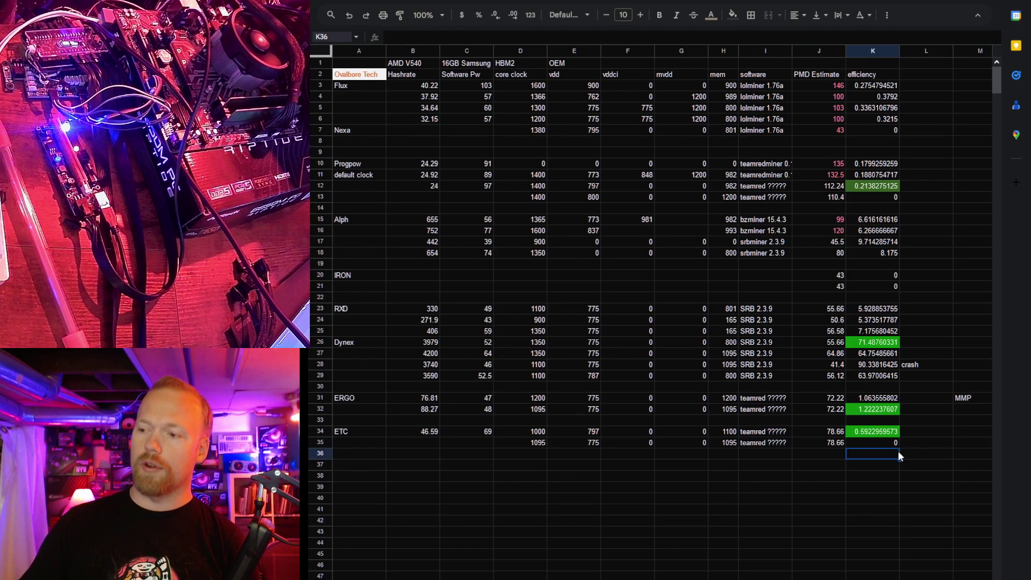
{"action": "left_click_drag", "start_coordinate": [917, 376], "coordinate": [416, 304]}
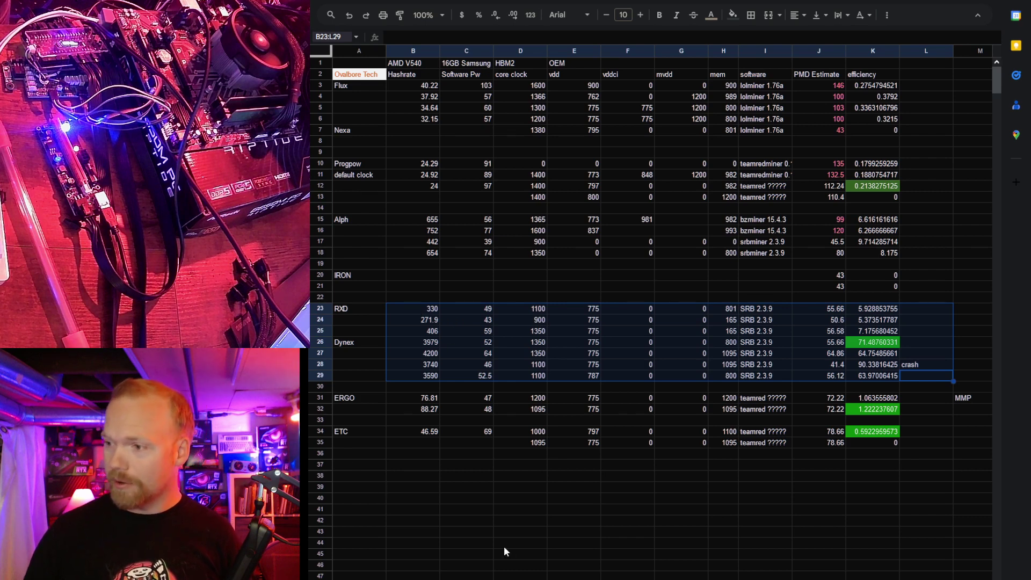
{"action": "left_click", "coordinate": [873, 344]}
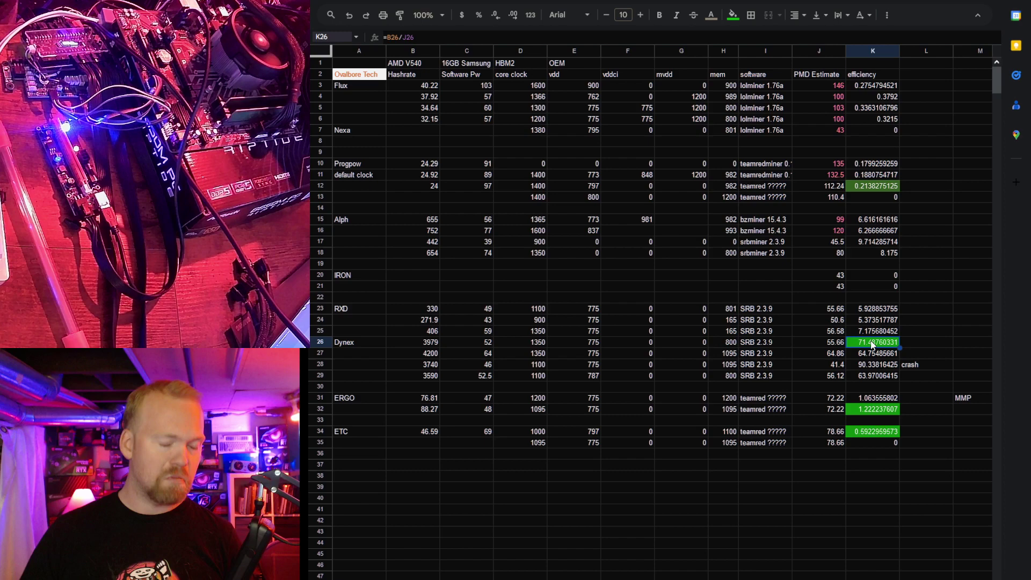
{"action": "left_click", "coordinate": [917, 313]}
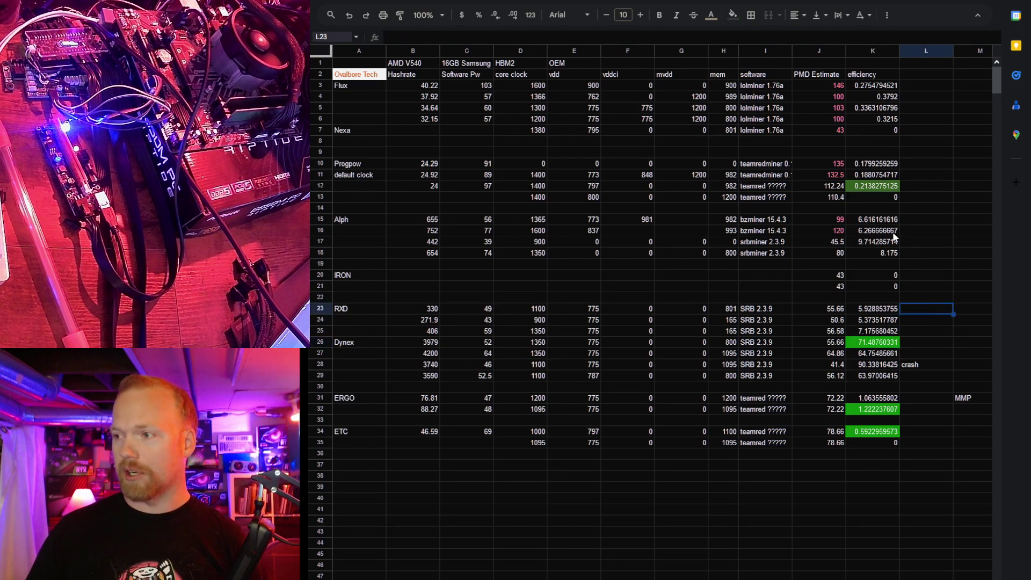
{"action": "left_click", "coordinate": [866, 187]}
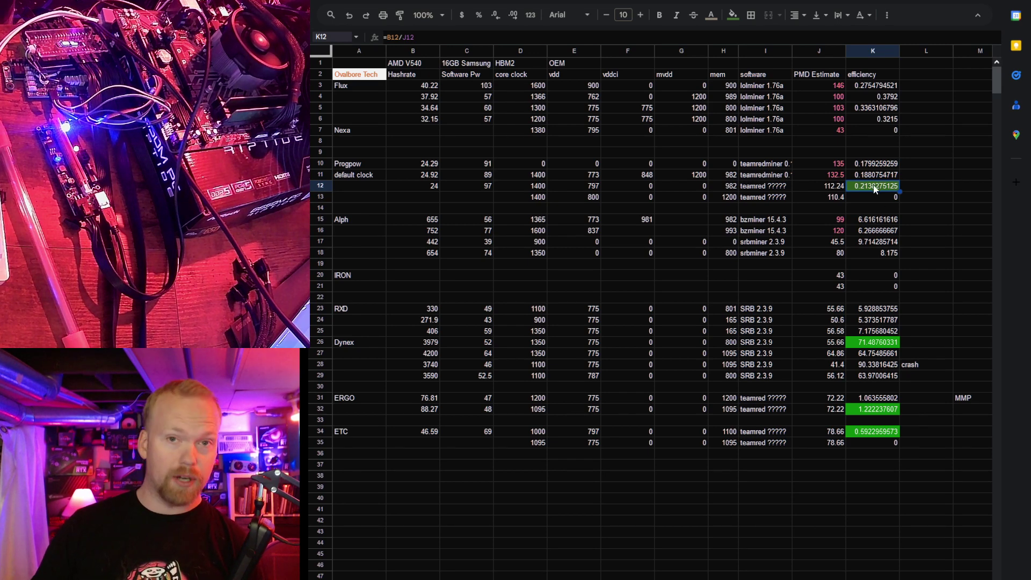
{"action": "left_click", "coordinate": [864, 433]}
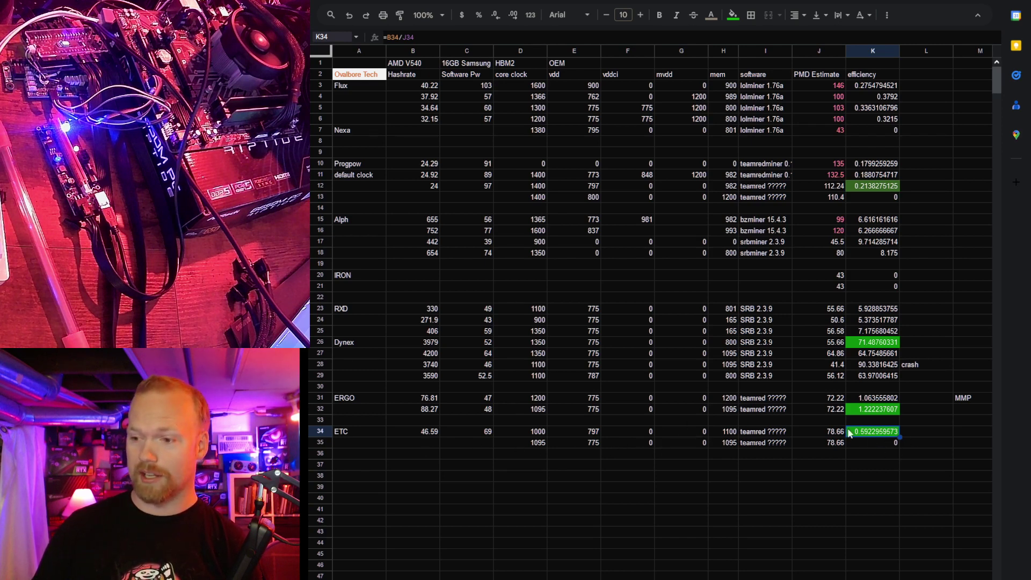
{"action": "left_click", "coordinate": [879, 410]}
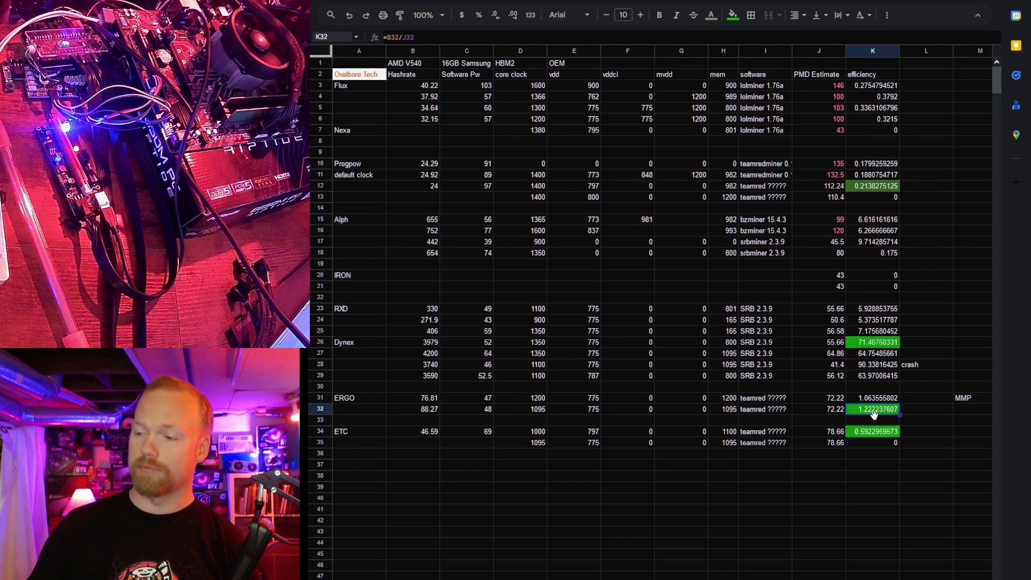